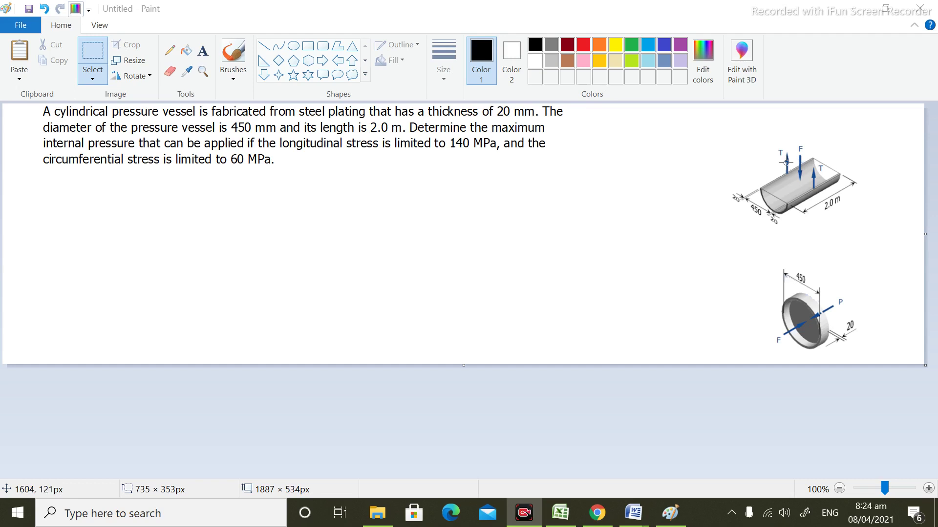
# - Select the Pencil tool for freehand writing on the canvas
pyautogui.click(175, 52)
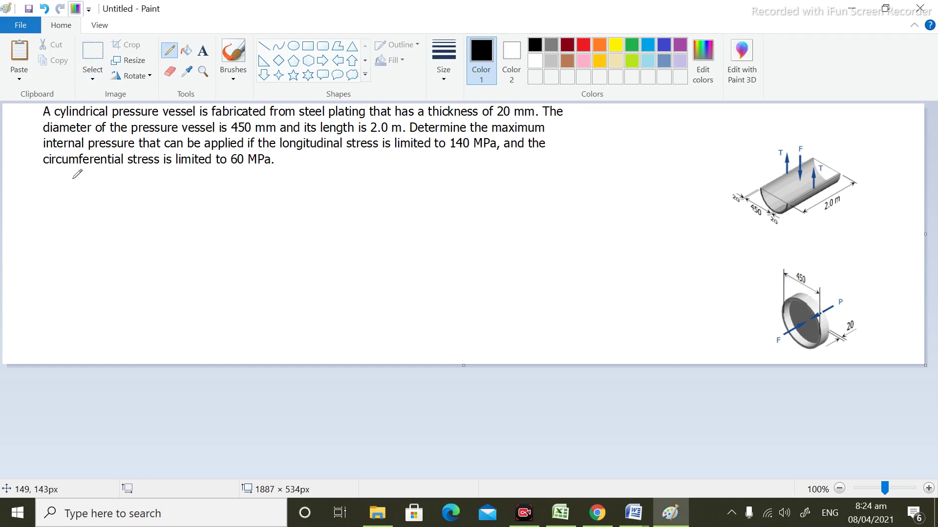
# - Write the givens t = 2.0 mm, D = 450 mm and L = 2.0 m
pyautogui.moveTo(58, 184)
pyautogui.mouseDown()
pyautogui.moveTo(61, 210)
pyautogui.moveTo(76, 199)
pyautogui.mouseUp()
pyautogui.moveTo(69, 205)
pyautogui.mouseDown()
pyautogui.moveTo(112, 194)
pyautogui.moveTo(163, 206)
pyautogui.mouseUp()
pyautogui.click(102, 205)
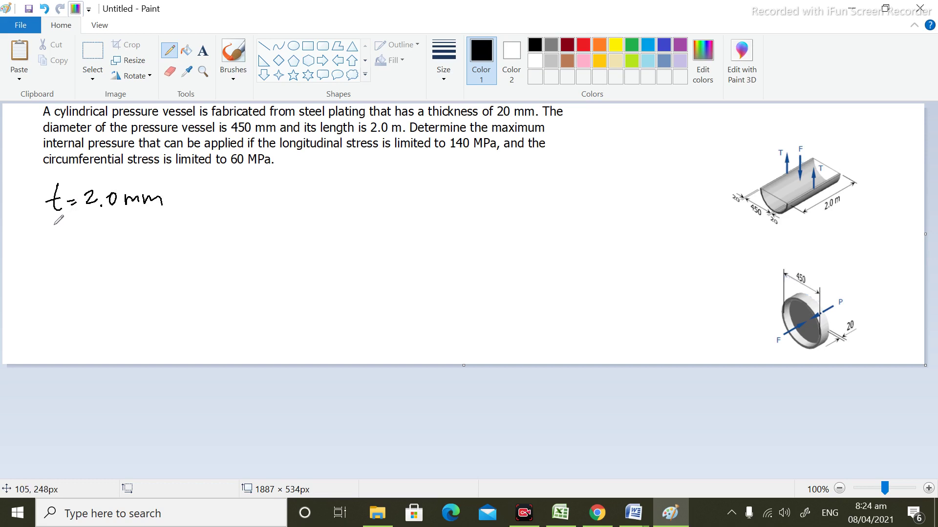
pyautogui.moveTo(55, 224)
pyautogui.mouseDown()
pyautogui.moveTo(56, 248)
pyautogui.moveTo(87, 227)
pyautogui.mouseUp()
pyautogui.moveTo(76, 234)
pyautogui.mouseDown()
pyautogui.moveTo(121, 234)
pyautogui.moveTo(116, 246)
pyautogui.moveTo(140, 223)
pyautogui.moveTo(182, 238)
pyautogui.mouseUp()
pyautogui.click(103, 222)
pyautogui.moveTo(61, 262); pyautogui.dragTo(71, 284)
pyautogui.moveTo(84, 266); pyautogui.dragTo(173, 282)
pyautogui.click(127, 276)
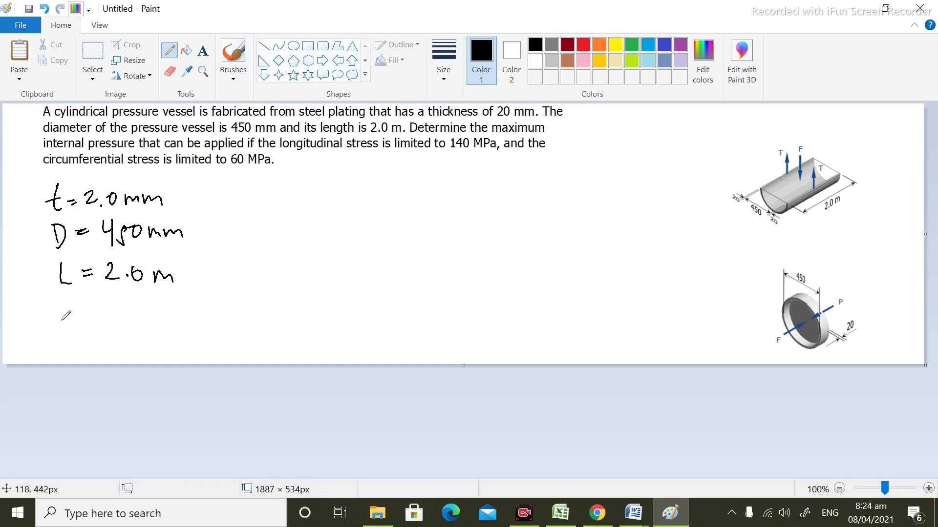
# - Write p = ?, σL = 140 MPa and σT = 60 MPa
pyautogui.moveTo(60, 320)
pyautogui.mouseDown()
pyautogui.moveTo(65, 310)
pyautogui.moveTo(107, 305)
pyautogui.mouseUp()
pyautogui.click(106, 313)
pyautogui.moveTo(63, 328)
pyautogui.mouseDown()
pyautogui.moveTo(58, 349)
pyautogui.moveTo(57, 326)
pyautogui.moveTo(77, 331)
pyautogui.moveTo(90, 349)
pyautogui.moveTo(108, 329)
pyautogui.moveTo(118, 350)
pyautogui.mouseUp()
pyautogui.moveTo(125, 328); pyautogui.dragTo(140, 342)
pyautogui.moveTo(136, 328)
pyautogui.mouseDown()
pyautogui.moveTo(138, 351)
pyautogui.moveTo(152, 331)
pyautogui.moveTo(174, 346)
pyautogui.moveTo(184, 337)
pyautogui.mouseUp()
pyautogui.moveTo(202, 336); pyautogui.dragTo(203, 349)
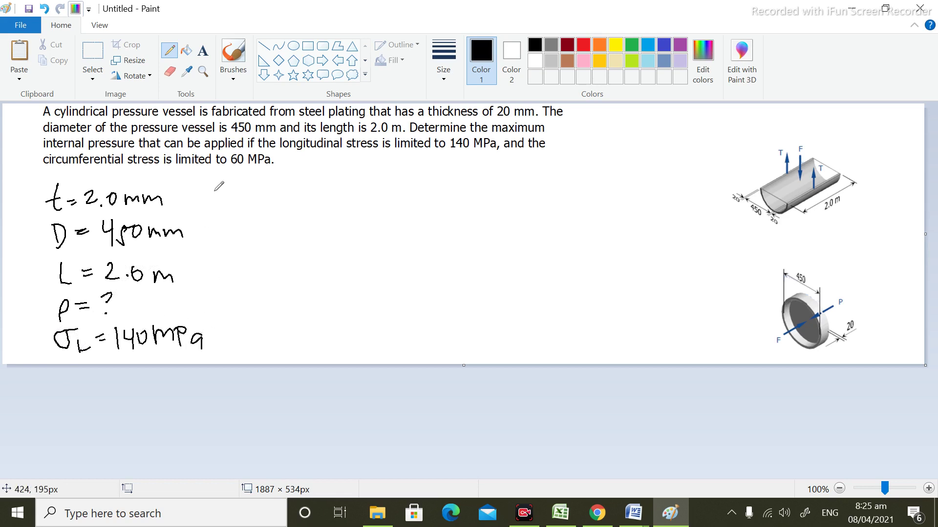
pyautogui.moveTo(219, 181)
pyautogui.mouseDown()
pyautogui.moveTo(234, 180)
pyautogui.moveTo(230, 204)
pyautogui.mouseUp()
pyautogui.moveTo(245, 194)
pyautogui.mouseDown()
pyautogui.moveTo(268, 206)
pyautogui.moveTo(287, 190)
pyautogui.moveTo(315, 204)
pyautogui.moveTo(323, 192)
pyautogui.moveTo(341, 206)
pyautogui.mouseUp()
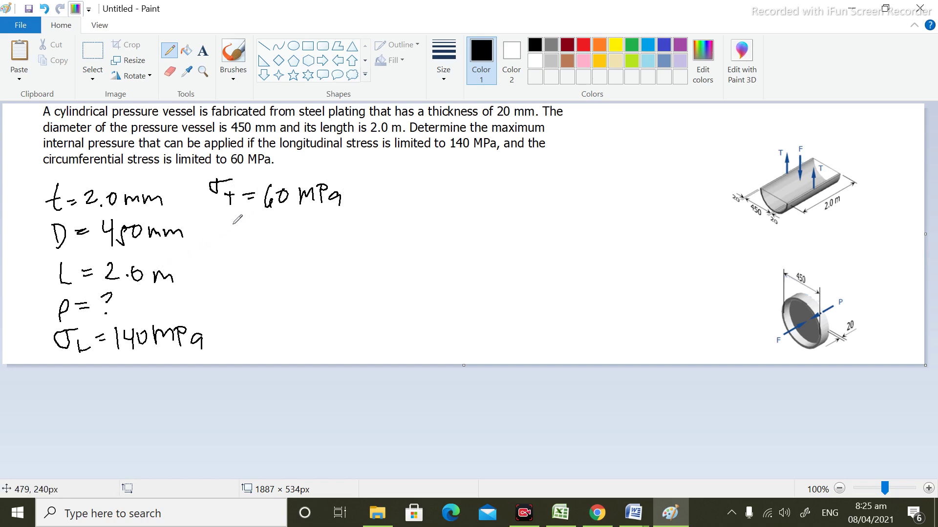
# - Write 'Bore @ σT (long section)' and the formula σT = pD/2t
pyautogui.moveTo(234, 223)
pyautogui.mouseDown()
pyautogui.moveTo(233, 243)
pyautogui.moveTo(268, 228)
pyautogui.mouseUp()
pyautogui.moveTo(273, 234); pyautogui.dragTo(281, 241)
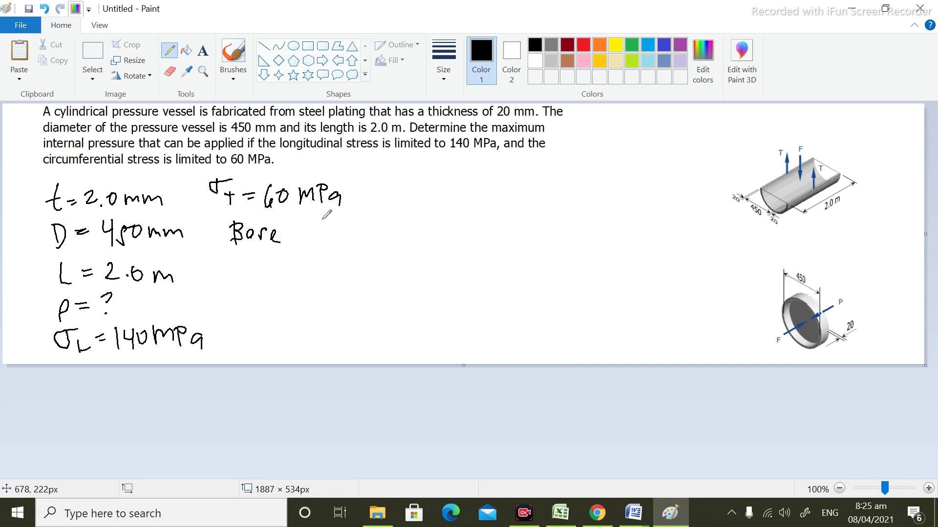
pyautogui.moveTo(308, 229)
pyautogui.mouseDown()
pyautogui.moveTo(300, 233)
pyautogui.moveTo(355, 233)
pyautogui.mouseUp()
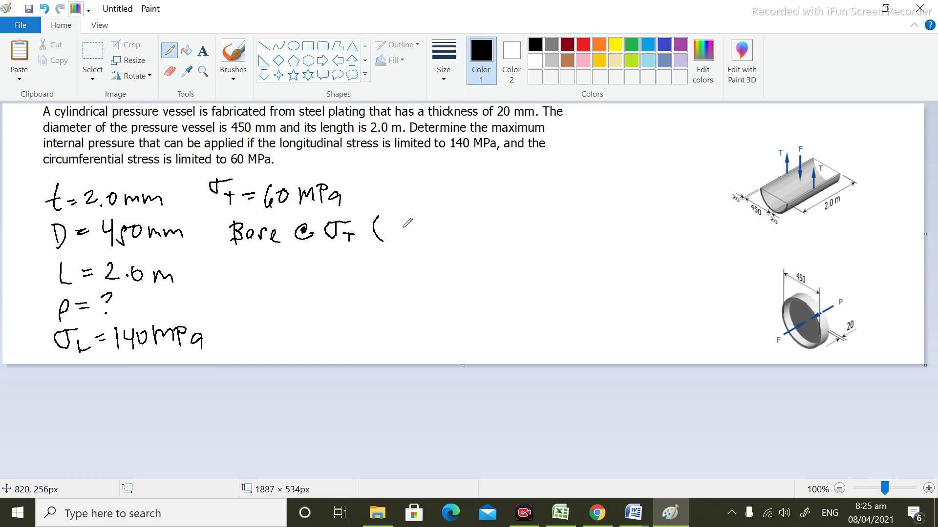
pyautogui.moveTo(391, 223)
pyautogui.mouseDown()
pyautogui.moveTo(389, 241)
pyautogui.moveTo(461, 234)
pyautogui.mouseUp()
pyautogui.moveTo(474, 226)
pyautogui.mouseDown()
pyautogui.moveTo(471, 235)
pyautogui.moveTo(518, 240)
pyautogui.mouseUp()
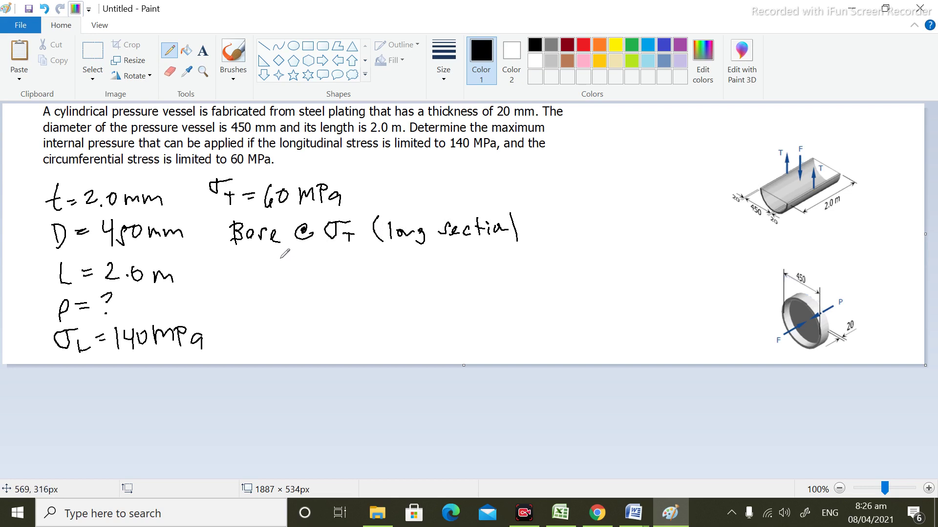
pyautogui.moveTo(274, 260); pyautogui.dragTo(303, 264)
pyautogui.moveTo(297, 265)
pyautogui.mouseDown()
pyautogui.moveTo(298, 277)
pyautogui.moveTo(324, 264)
pyautogui.moveTo(332, 272)
pyautogui.moveTo(352, 254)
pyautogui.moveTo(355, 277)
pyautogui.moveTo(367, 278)
pyautogui.moveTo(351, 300)
pyautogui.moveTo(371, 300)
pyautogui.moveTo(370, 288)
pyautogui.mouseUp()
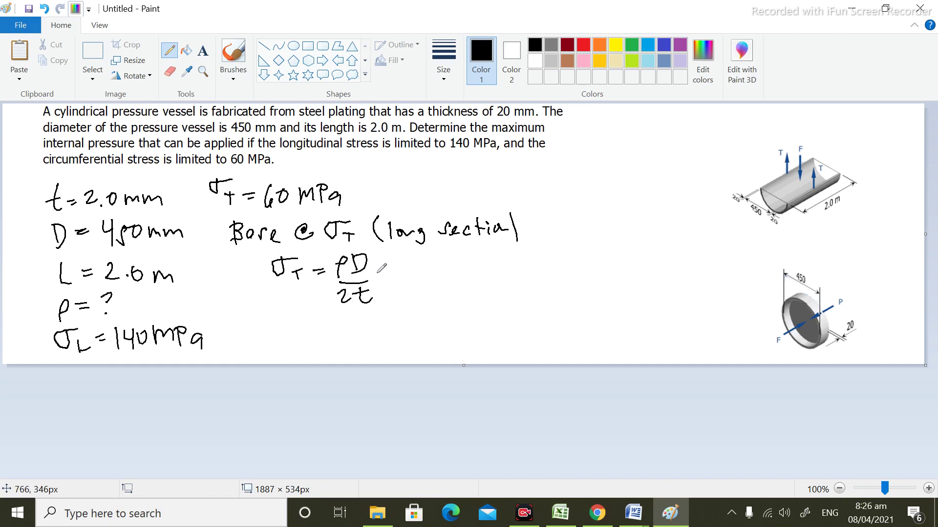
# - Write the substitution p(450mm)/2(20) below the formula
pyautogui.click(321, 318)
pyautogui.moveTo(342, 333)
pyautogui.mouseDown()
pyautogui.moveTo(351, 319)
pyautogui.moveTo(377, 330)
pyautogui.mouseUp()
pyautogui.moveTo(383, 311)
pyautogui.mouseDown()
pyautogui.moveTo(392, 328)
pyautogui.moveTo(413, 311)
pyautogui.moveTo(439, 324)
pyautogui.moveTo(472, 323)
pyautogui.moveTo(461, 331)
pyautogui.mouseUp()
pyautogui.moveTo(339, 334); pyautogui.dragTo(464, 334)
pyautogui.moveTo(375, 349)
pyautogui.mouseDown()
pyautogui.moveTo(378, 359)
pyautogui.moveTo(404, 359)
pyautogui.mouseUp()
pyautogui.moveTo(415, 344); pyautogui.dragTo(439, 359)
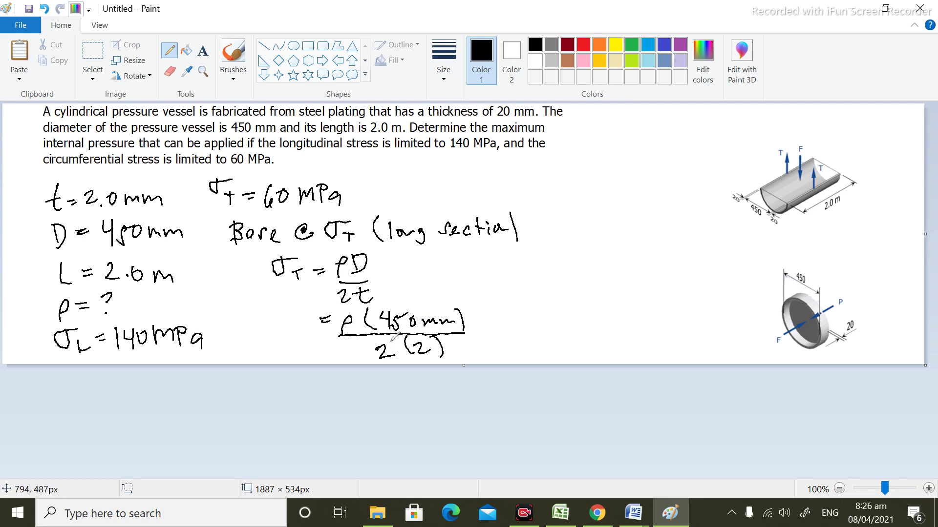
pyautogui.moveTo(433, 339); pyautogui.dragTo(437, 346)
# - Correct thickness to 20 mm, add 60 N/mm² at left, and enlarge the canvas downward
pyautogui.moveTo(117, 193); pyautogui.dragTo(110, 206)
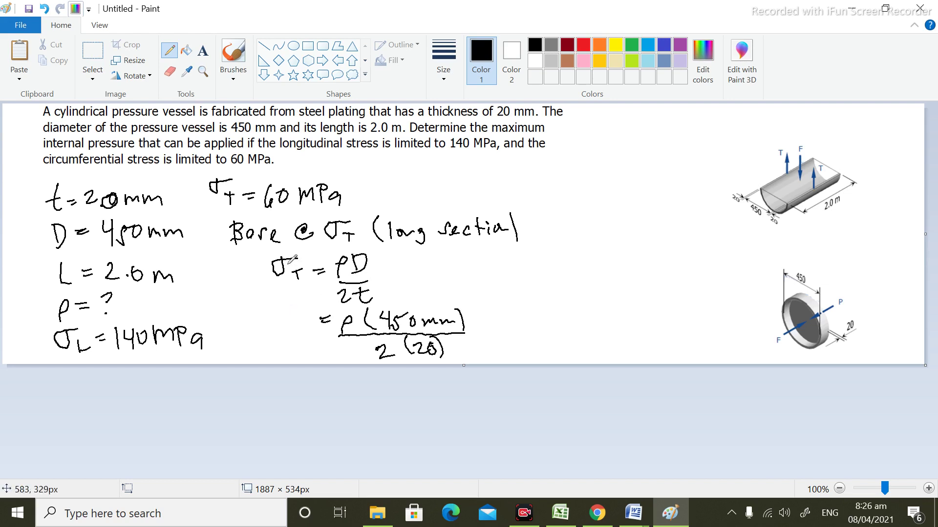
pyautogui.moveTo(278, 310)
pyautogui.mouseDown()
pyautogui.moveTo(274, 322)
pyautogui.moveTo(311, 313)
pyautogui.moveTo(307, 352)
pyautogui.moveTo(331, 347)
pyautogui.mouseUp()
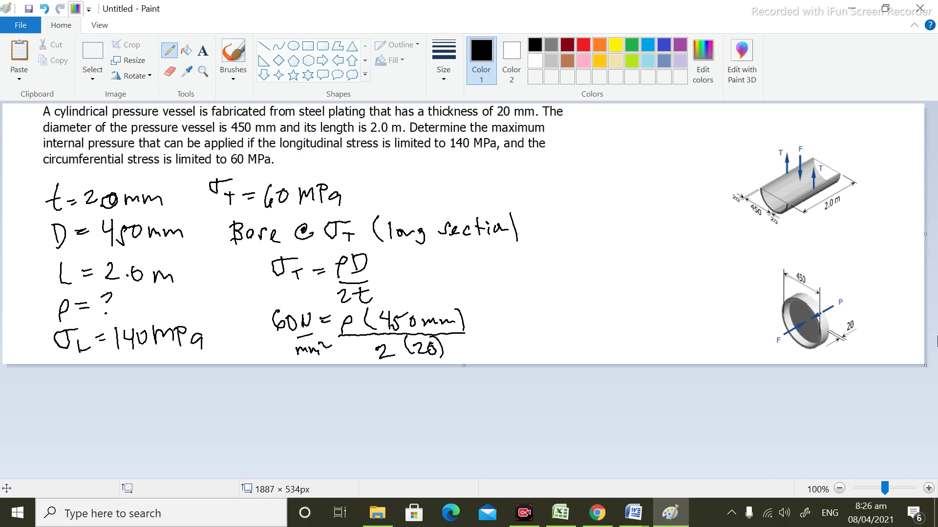
pyautogui.moveTo(923, 360); pyautogui.dragTo(929, 431)
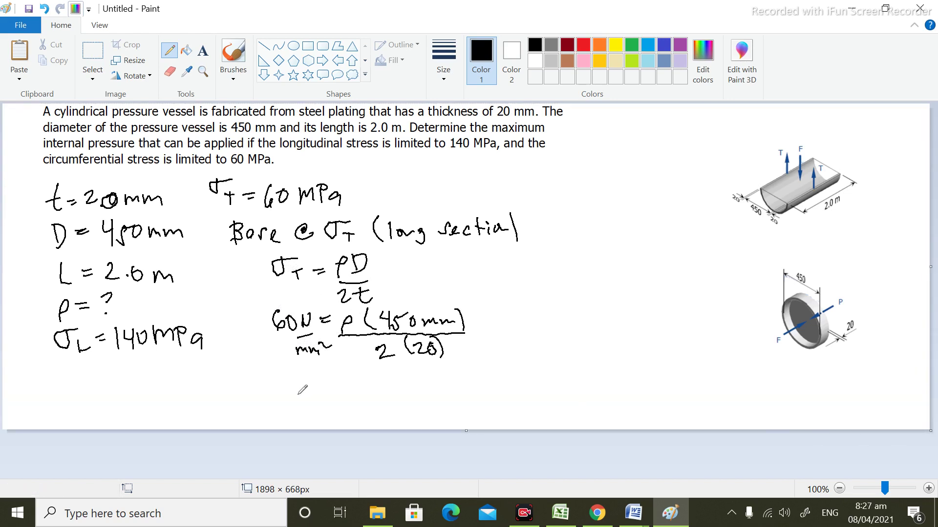
# - Write p = 5.33 MPa below the substituted equation
pyautogui.moveTo(297, 391); pyautogui.dragTo(292, 406)
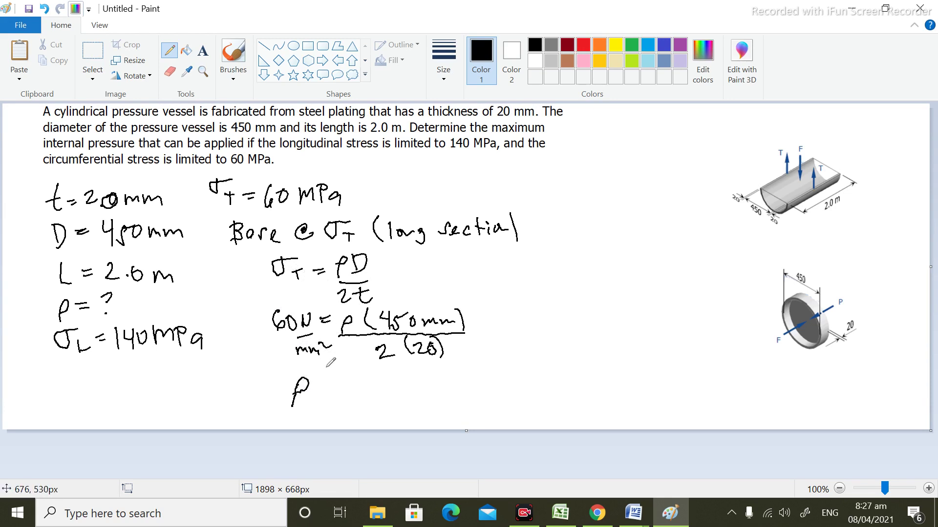
pyautogui.moveTo(328, 388); pyautogui.dragTo(335, 386)
pyautogui.moveTo(327, 392); pyautogui.dragTo(336, 392)
pyautogui.moveTo(363, 376)
pyautogui.mouseDown()
pyautogui.moveTo(352, 397)
pyautogui.moveTo(390, 389)
pyautogui.moveTo(438, 394)
pyautogui.moveTo(458, 381)
pyautogui.moveTo(473, 398)
pyautogui.mouseUp()
pyautogui.click(372, 394)
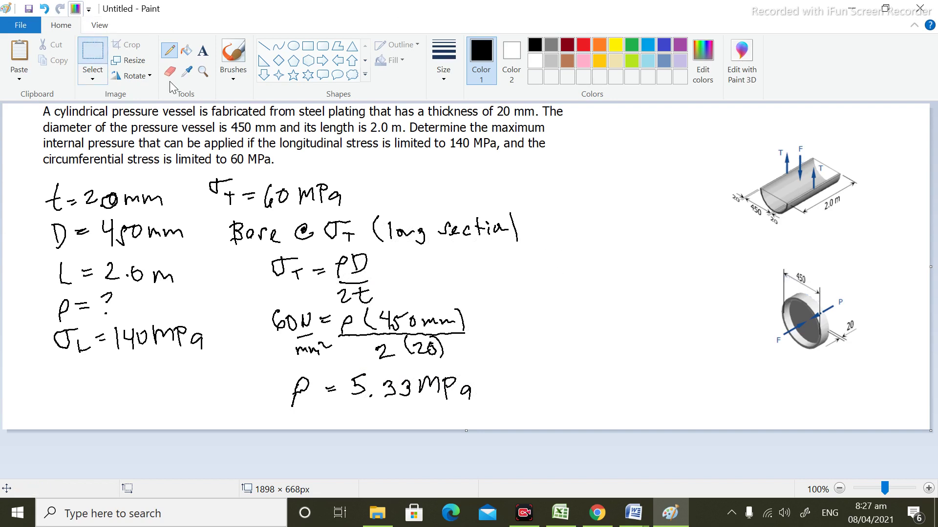
# - Select the cylinder diagram at upper right, then return to the Pencil
pyautogui.click(92, 51)
pyautogui.moveTo(677, 121)
pyautogui.mouseDown()
pyautogui.moveTo(872, 323)
pyautogui.moveTo(887, 235)
pyautogui.mouseUp()
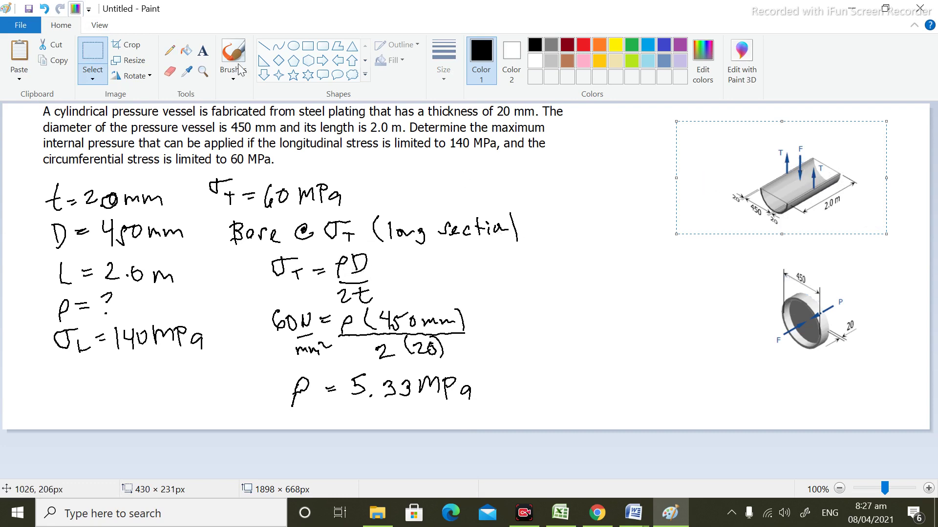
pyautogui.click(170, 50)
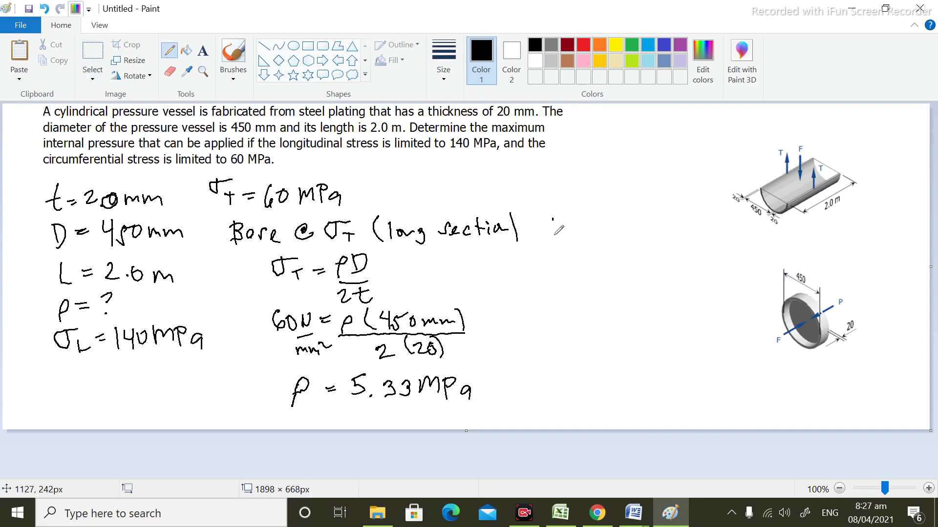
# - Write 'Base on σL (cross section)' and the formula σL = pD/4t
pyautogui.moveTo(551, 220)
pyautogui.mouseDown()
pyautogui.moveTo(561, 239)
pyautogui.moveTo(659, 233)
pyautogui.moveTo(682, 211)
pyautogui.moveTo(682, 240)
pyautogui.moveTo(697, 243)
pyautogui.moveTo(810, 233)
pyautogui.moveTo(819, 220)
pyautogui.moveTo(832, 233)
pyautogui.mouseUp()
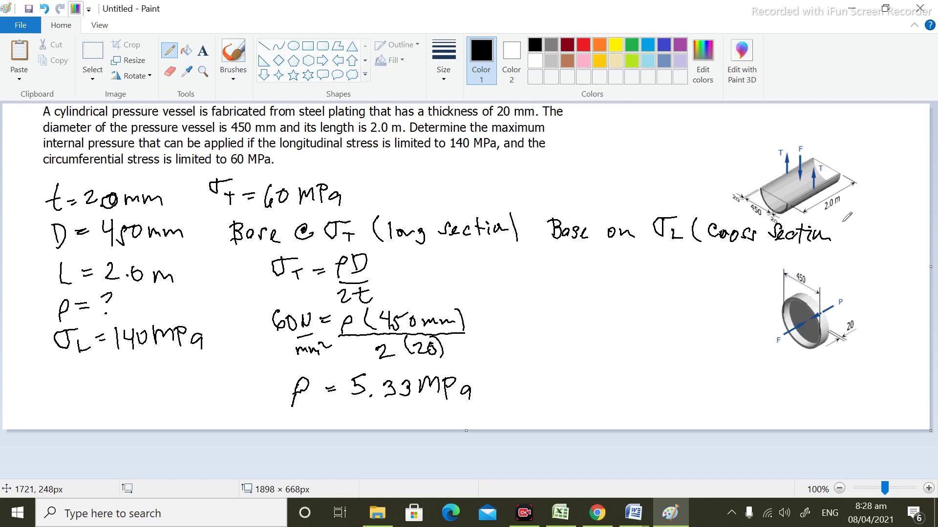
pyautogui.moveTo(833, 221); pyautogui.dragTo(834, 246)
pyautogui.moveTo(566, 257)
pyautogui.mouseDown()
pyautogui.moveTo(586, 277)
pyautogui.moveTo(628, 259)
pyautogui.moveTo(642, 276)
pyautogui.mouseUp()
pyautogui.moveTo(641, 254)
pyautogui.mouseDown()
pyautogui.moveTo(642, 275)
pyautogui.moveTo(652, 277)
pyautogui.moveTo(637, 295)
pyautogui.mouseUp()
pyautogui.moveTo(634, 287); pyautogui.dragTo(634, 301)
pyautogui.moveTo(646, 286)
pyautogui.mouseDown()
pyautogui.moveTo(645, 300)
pyautogui.moveTo(654, 291)
pyautogui.mouseUp()
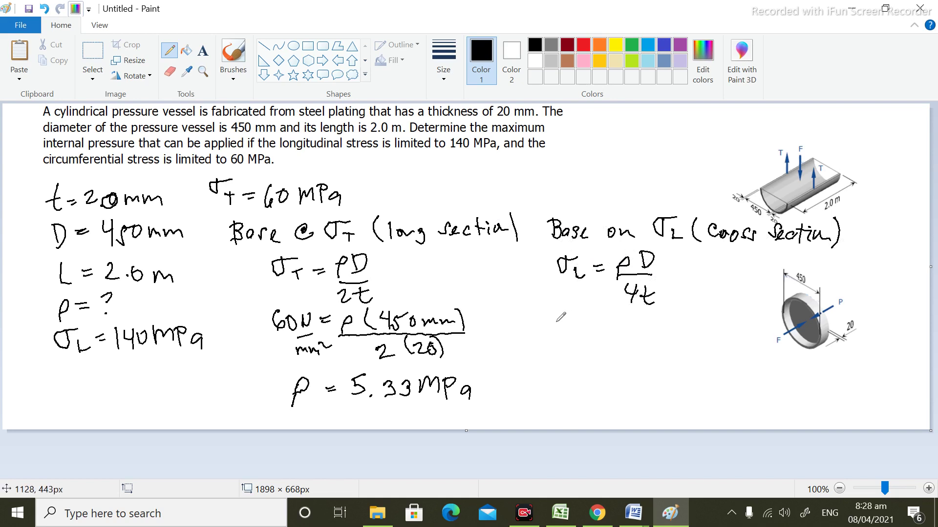
# - Write the substitution 140 = p(450)/4(20) and an equals sign below it
pyautogui.moveTo(559, 319)
pyautogui.mouseDown()
pyautogui.moveTo(559, 341)
pyautogui.moveTo(579, 340)
pyautogui.moveTo(583, 325)
pyautogui.moveTo(631, 331)
pyautogui.mouseUp()
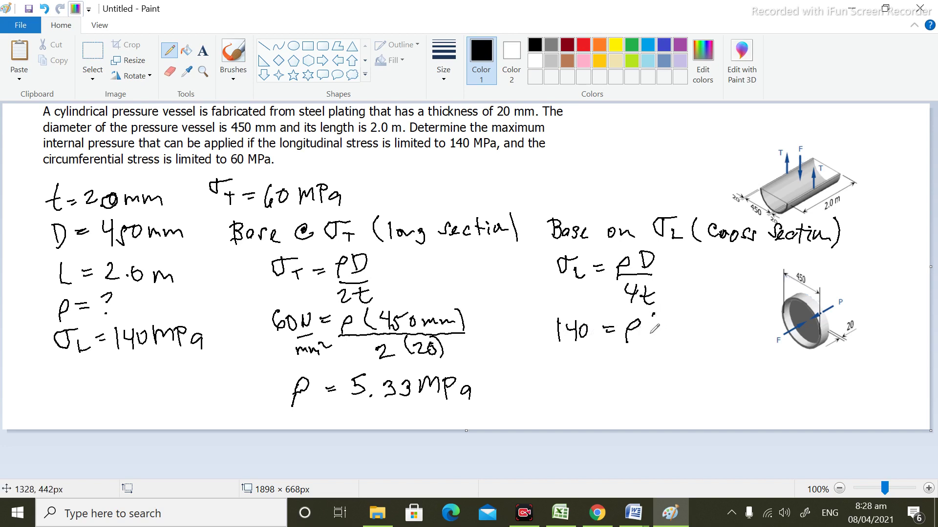
pyautogui.moveTo(656, 320)
pyautogui.mouseDown()
pyautogui.moveTo(654, 340)
pyautogui.moveTo(678, 338)
pyautogui.moveTo(686, 325)
pyautogui.moveTo(700, 342)
pyautogui.mouseUp()
pyautogui.moveTo(624, 352)
pyautogui.mouseDown()
pyautogui.moveTo(703, 351)
pyautogui.moveTo(649, 378)
pyautogui.moveTo(685, 377)
pyautogui.mouseUp()
pyautogui.moveTo(693, 362); pyautogui.dragTo(699, 382)
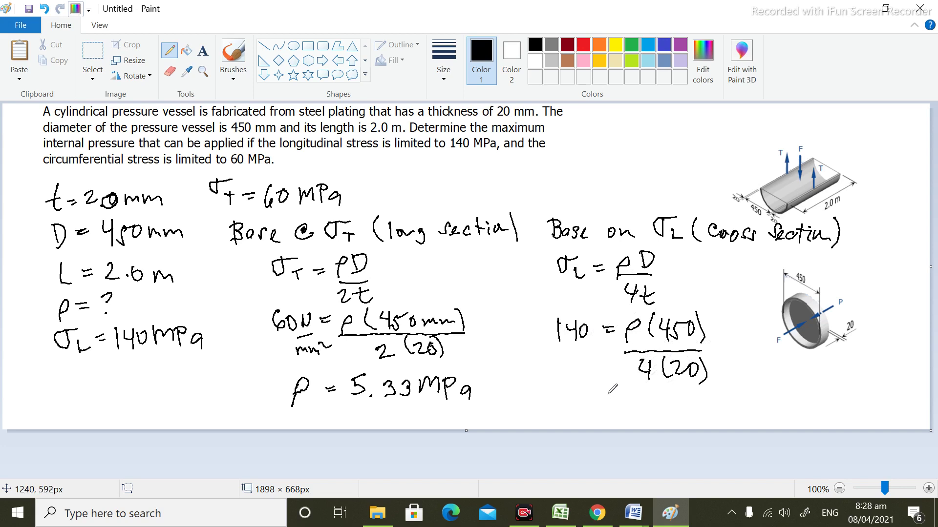
pyautogui.moveTo(608, 393); pyautogui.dragTo(617, 393)
pyautogui.moveTo(608, 398); pyautogui.dragTo(617, 398)
# - Write p = 24.89 MPa for the longitudinal case
pyautogui.moveTo(576, 412); pyautogui.dragTo(578, 401)
pyautogui.moveTo(639, 393)
pyautogui.mouseDown()
pyautogui.moveTo(655, 411)
pyautogui.moveTo(670, 406)
pyautogui.moveTo(666, 414)
pyautogui.moveTo(697, 391)
pyautogui.moveTo(709, 412)
pyautogui.moveTo(764, 402)
pyautogui.mouseUp()
pyautogui.click(677, 412)
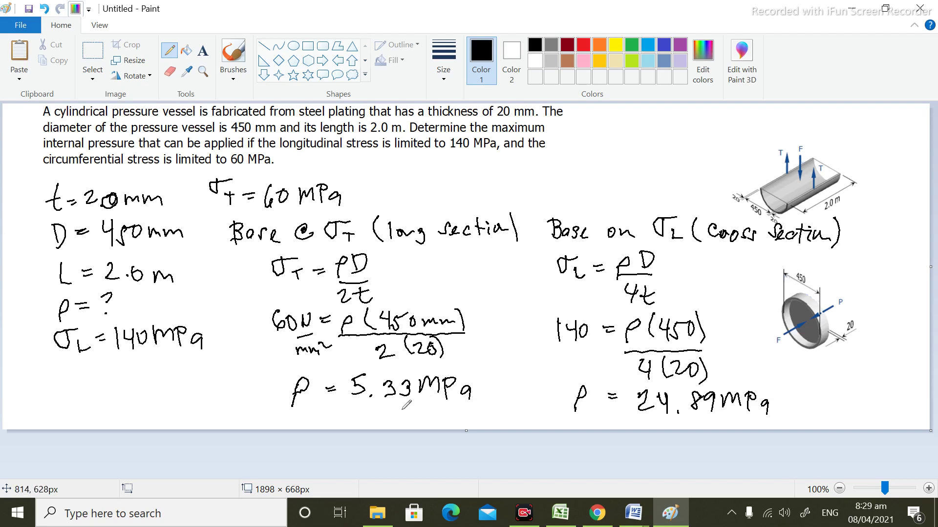
# - Underline 5.33 MPa and add '//Ans' after it
pyautogui.moveTo(400, 410)
pyautogui.mouseDown()
pyautogui.moveTo(470, 412)
pyautogui.moveTo(485, 402)
pyautogui.mouseUp()
pyautogui.moveTo(504, 371)
pyautogui.mouseDown()
pyautogui.moveTo(489, 400)
pyautogui.moveTo(527, 396)
pyautogui.mouseUp()
pyautogui.moveTo(532, 395); pyautogui.dragTo(540, 408)
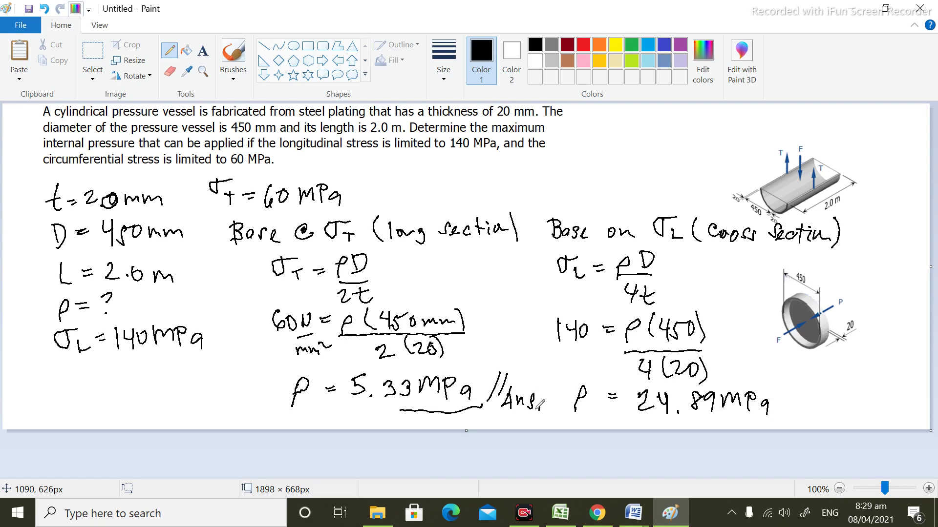